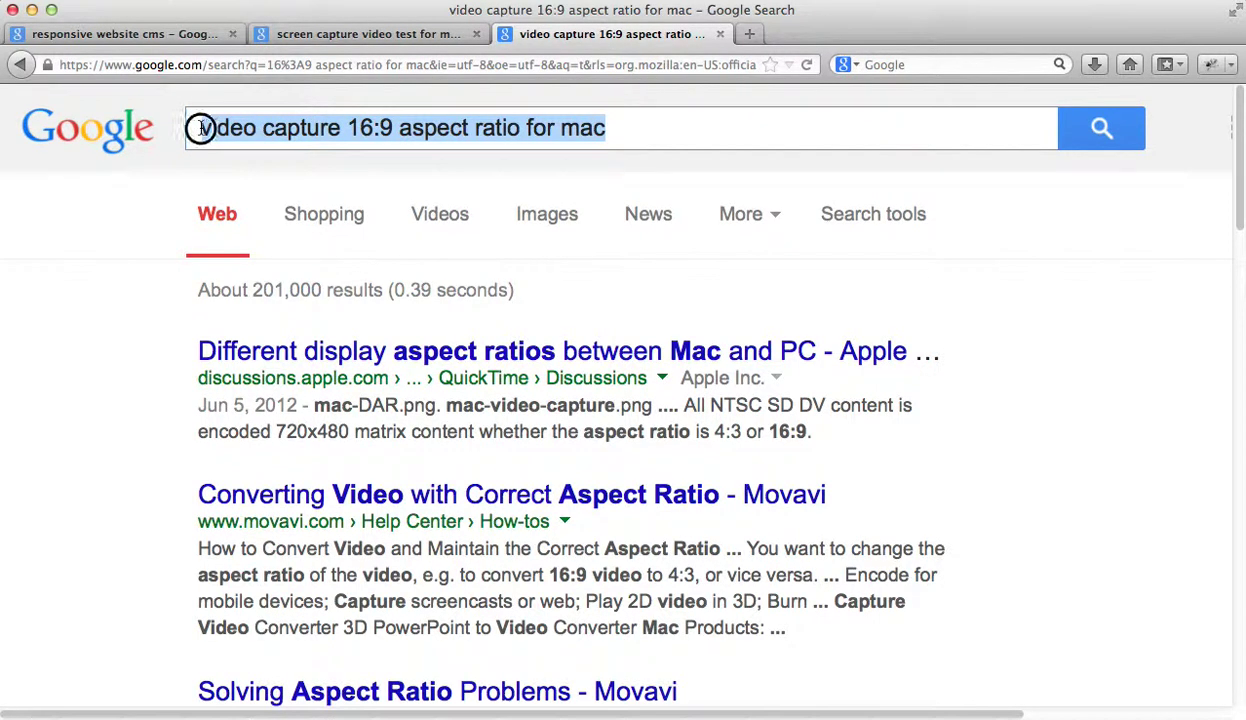
# Zoom the aspect-ratio results in and out, leave them slightly zoomed out, then move to the screen-capture results.
pyautogui.click(1072, 340)
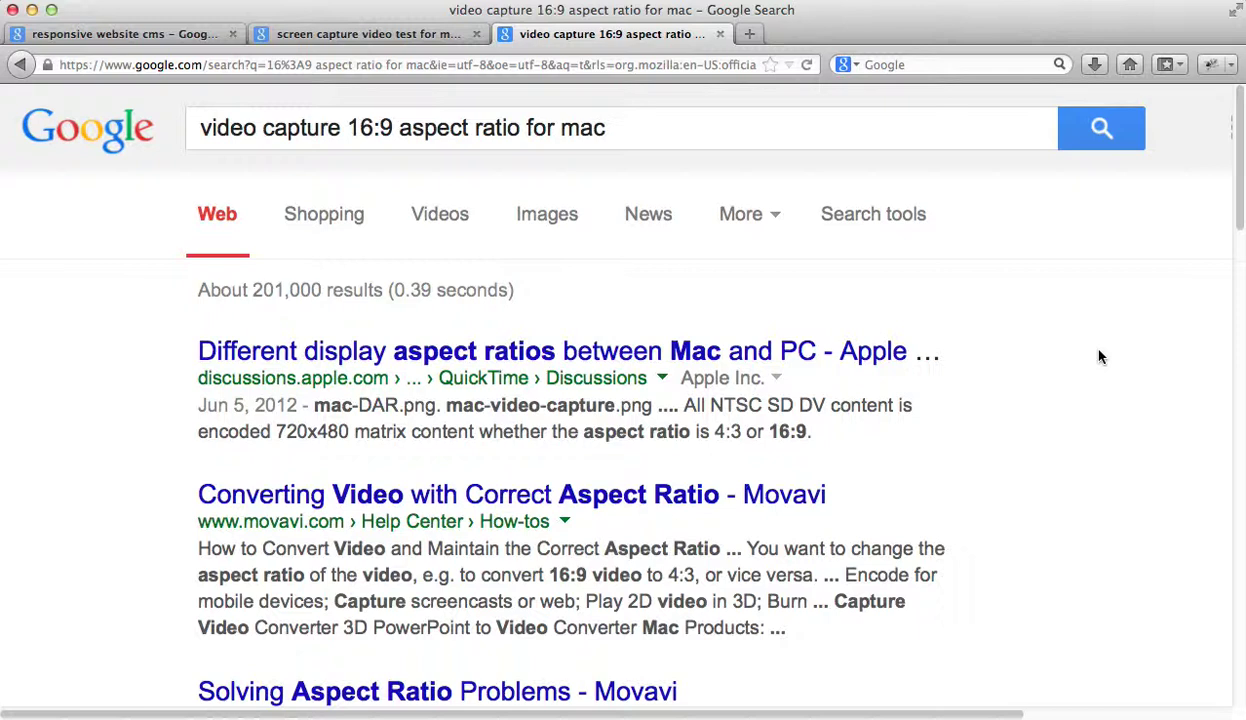
pyautogui.hotkey('ctrl', '+')
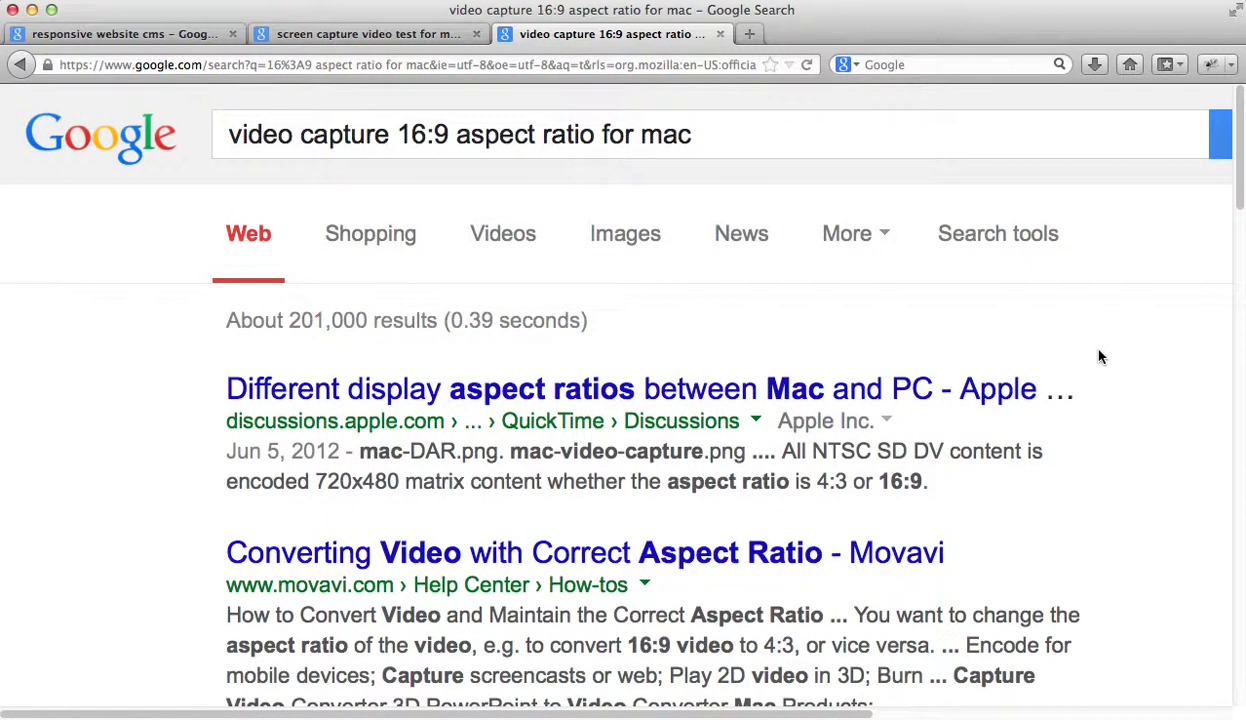
pyautogui.hotkey('ctrl', '-')
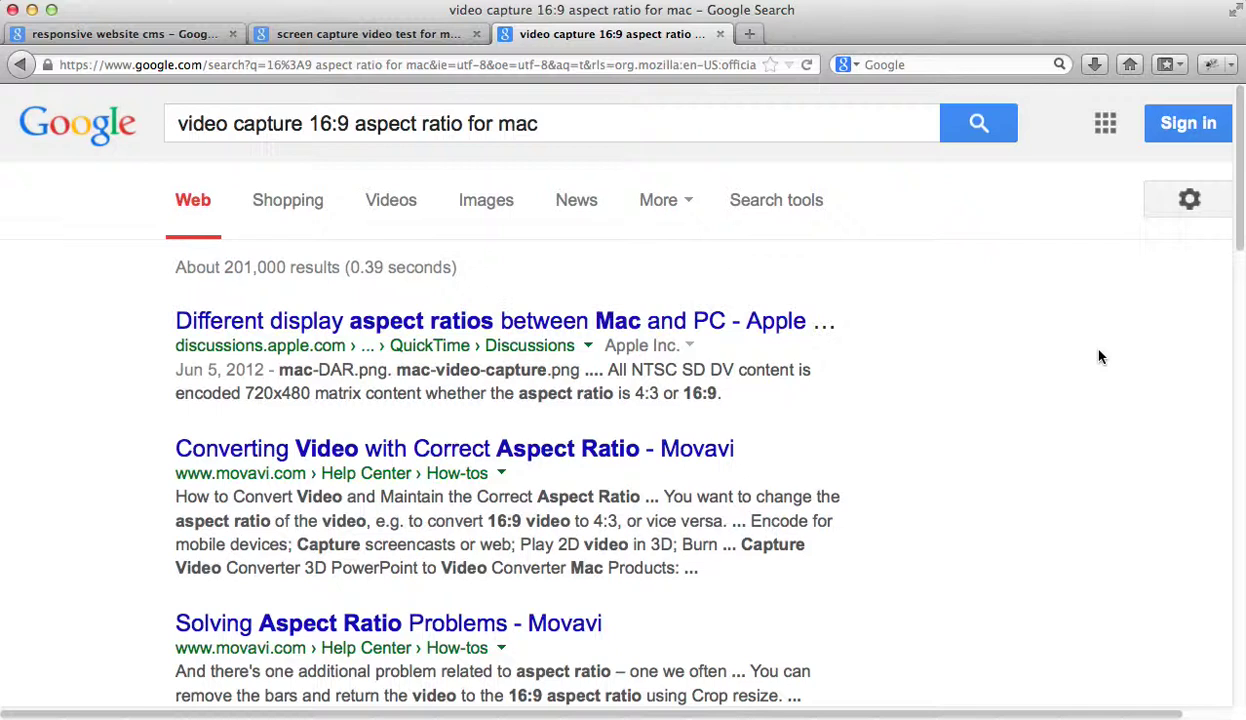
pyautogui.hotkey('ctrl', '-')
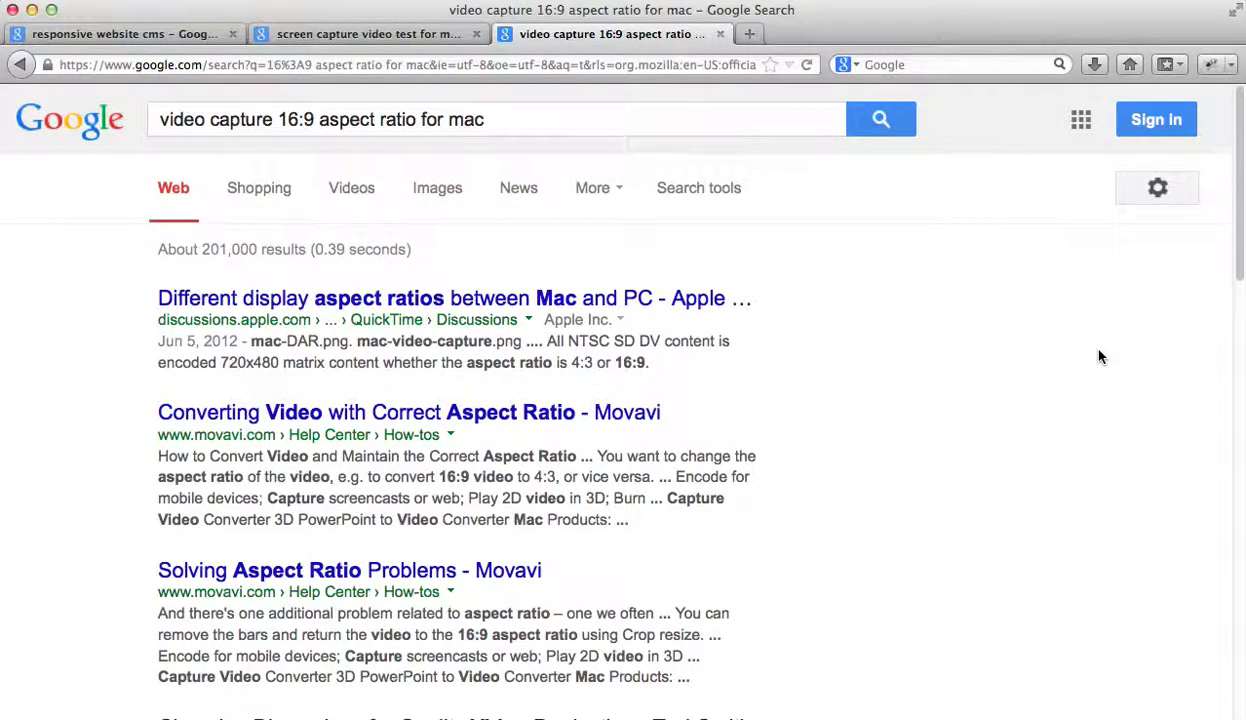
pyautogui.hotkey('ctrl', '-')
pyautogui.hotkey('ctrl', '-')
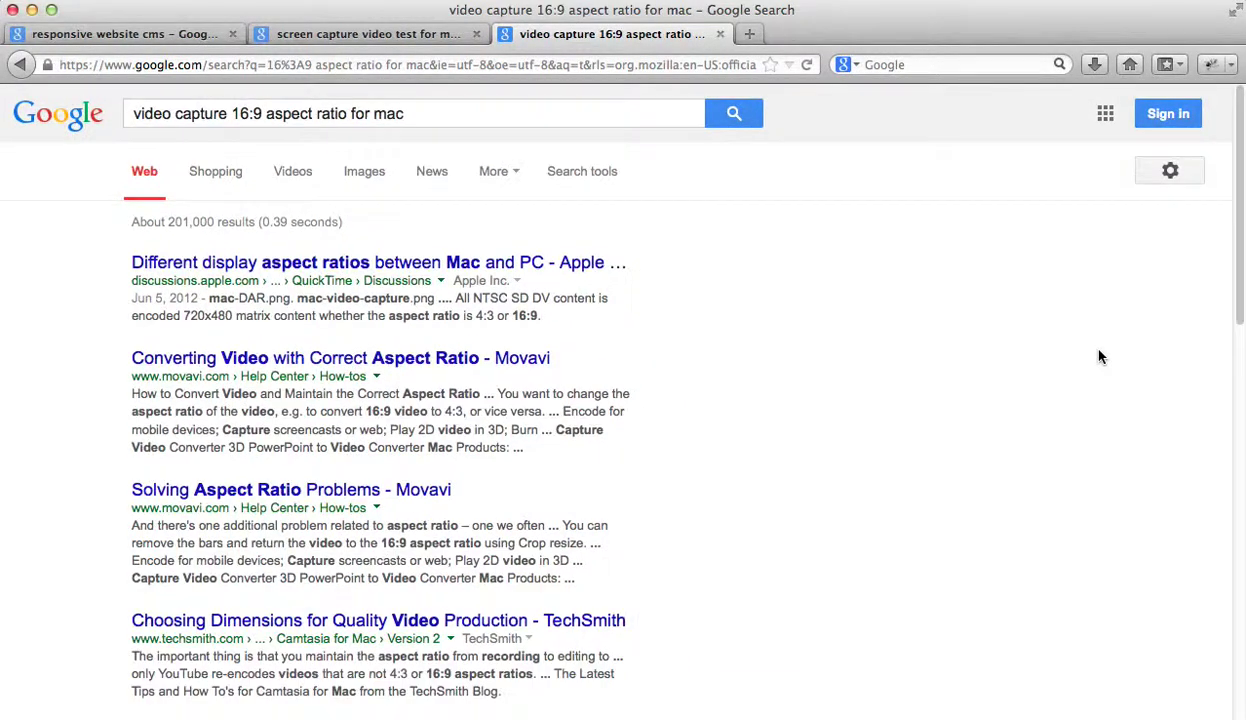
pyautogui.hotkey('ctrl', '+')
pyautogui.hotkey('ctrl', '+')
pyautogui.hotkey('ctrl', '+')
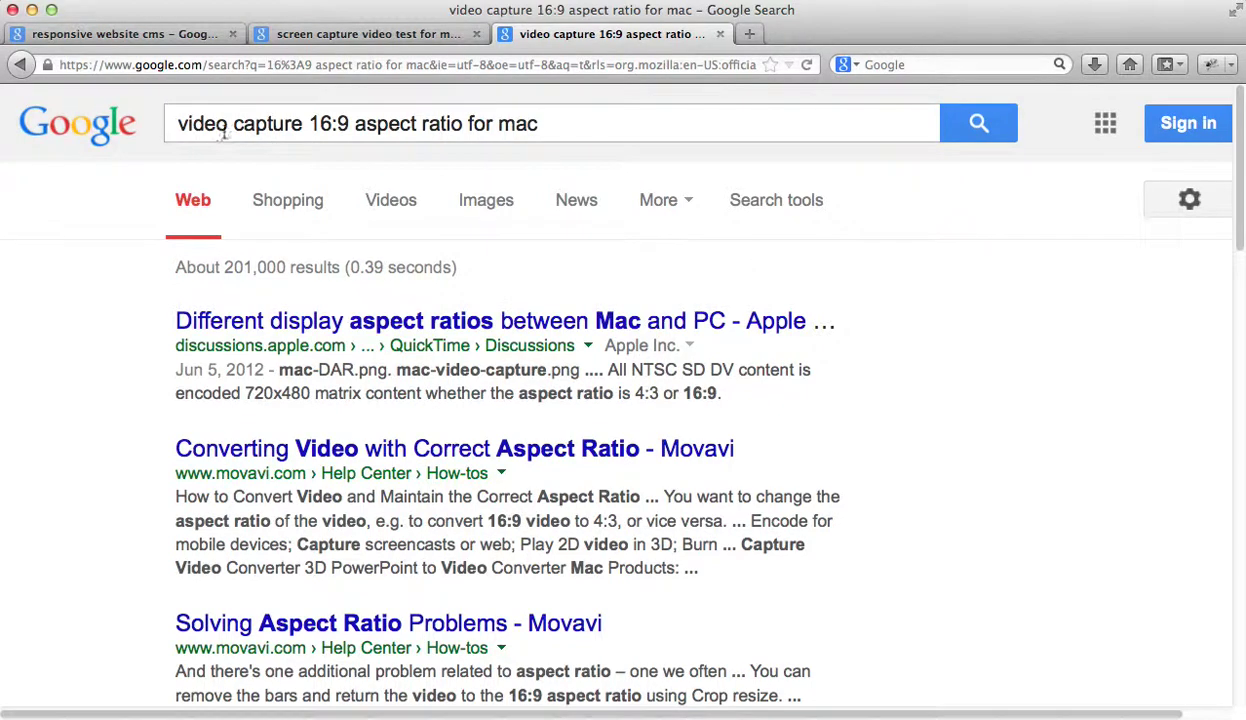
pyautogui.click(316, 34)
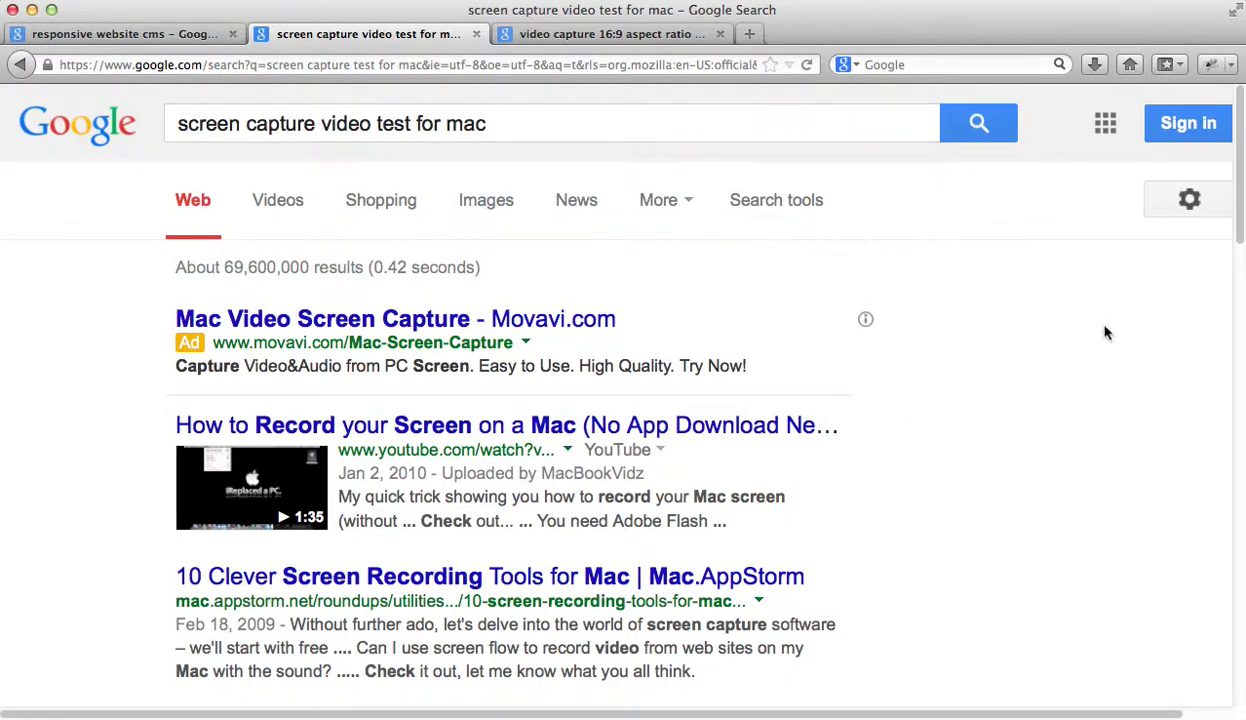
pyautogui.scroll(-5, 988, 338)
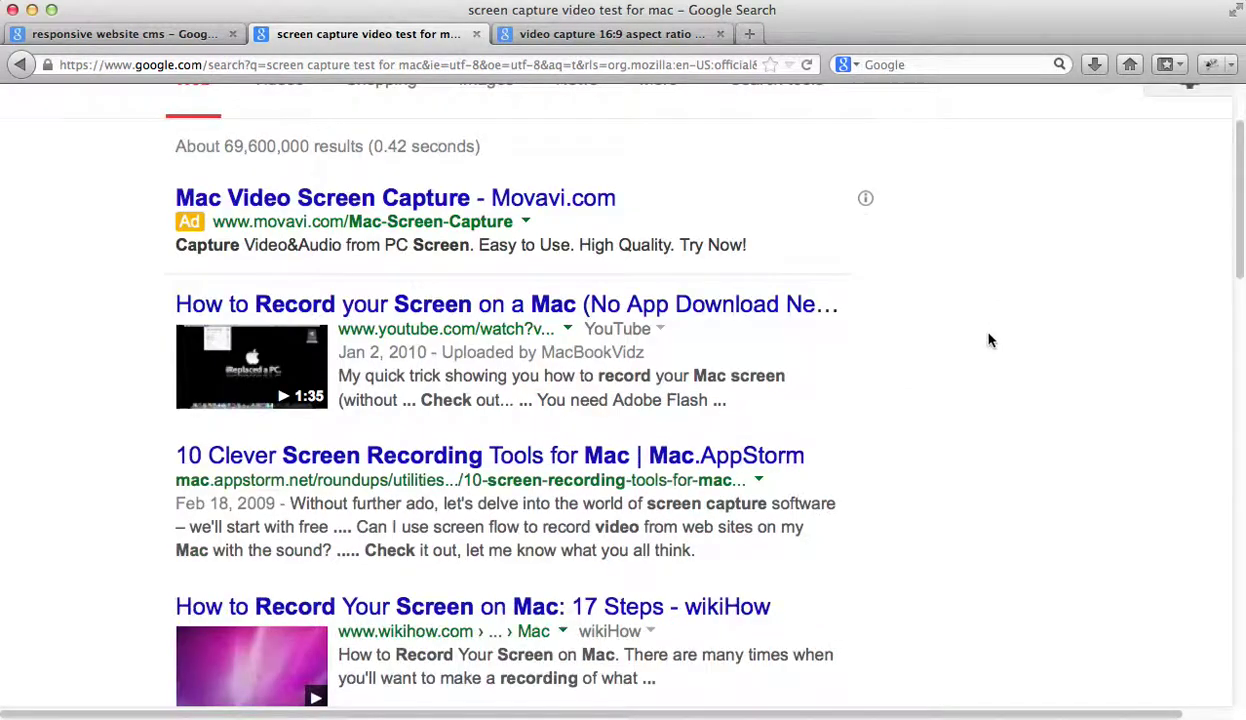
pyautogui.scroll(-3, 988, 338)
pyautogui.scroll(7, 984, 366)
pyautogui.scroll(1, 984, 365)
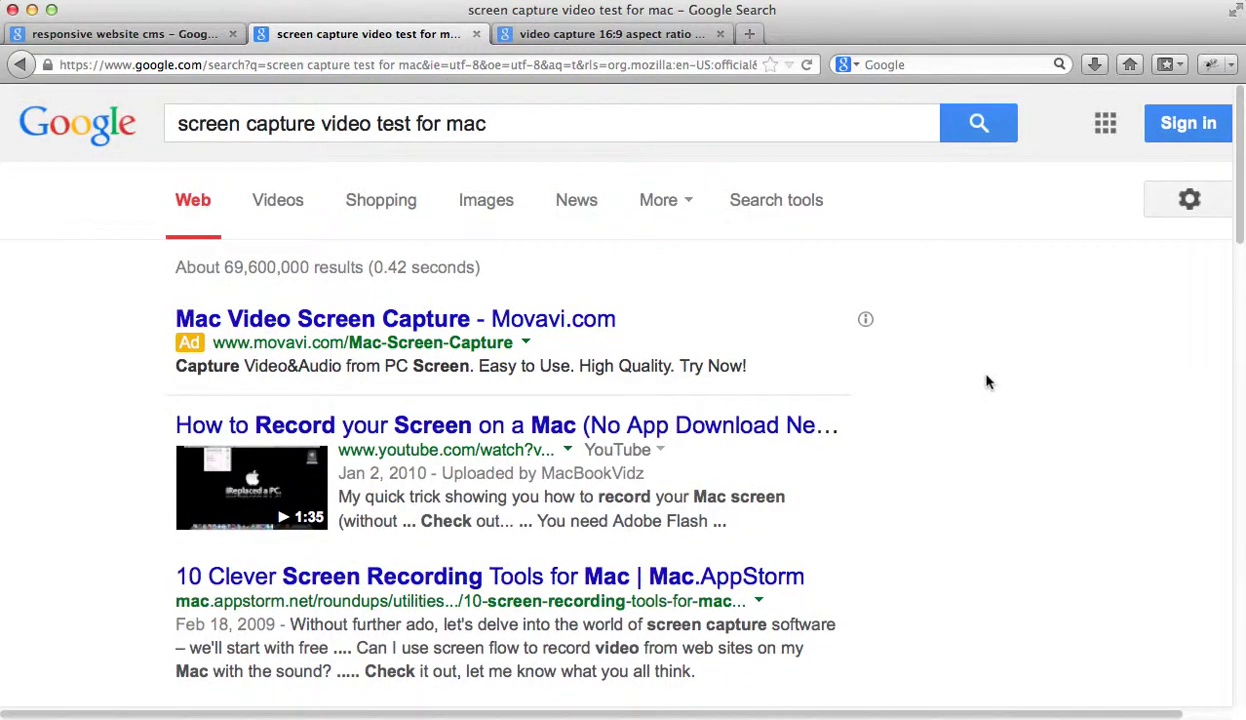
# Zoom out the 'screen capture video test for mac' results, then move to the responsive CMS results.
pyautogui.press('super+minus')
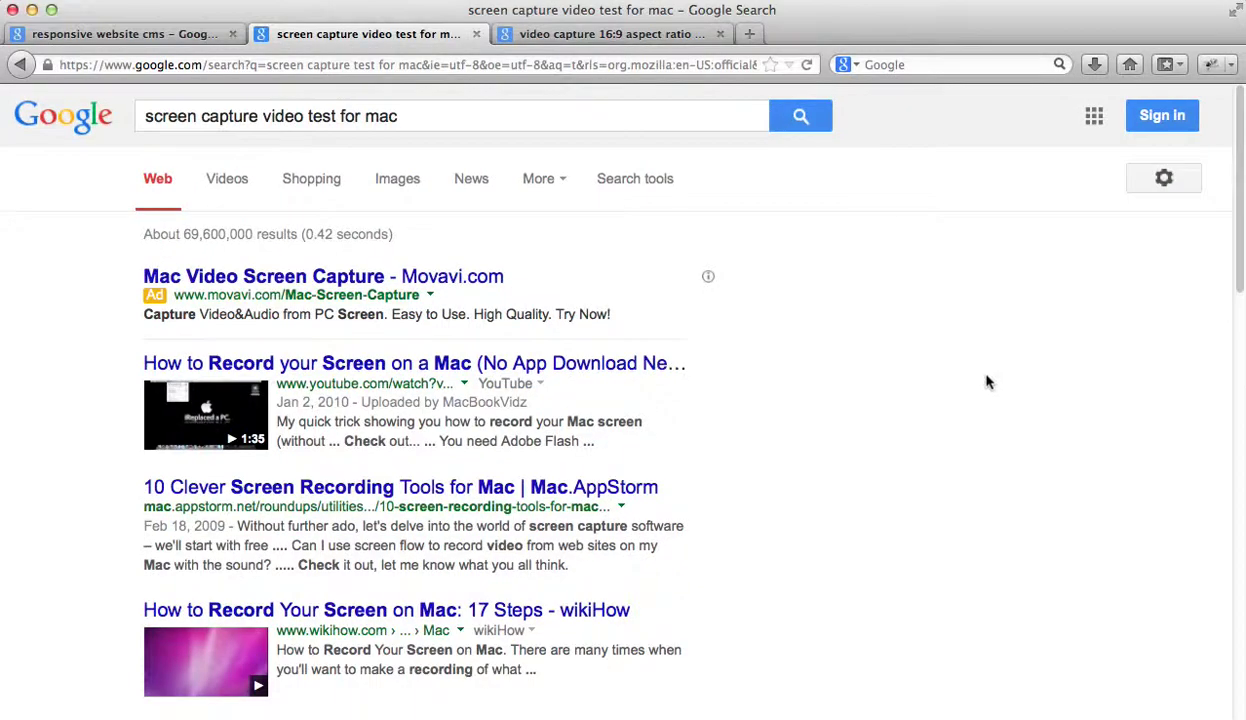
pyautogui.click(184, 34)
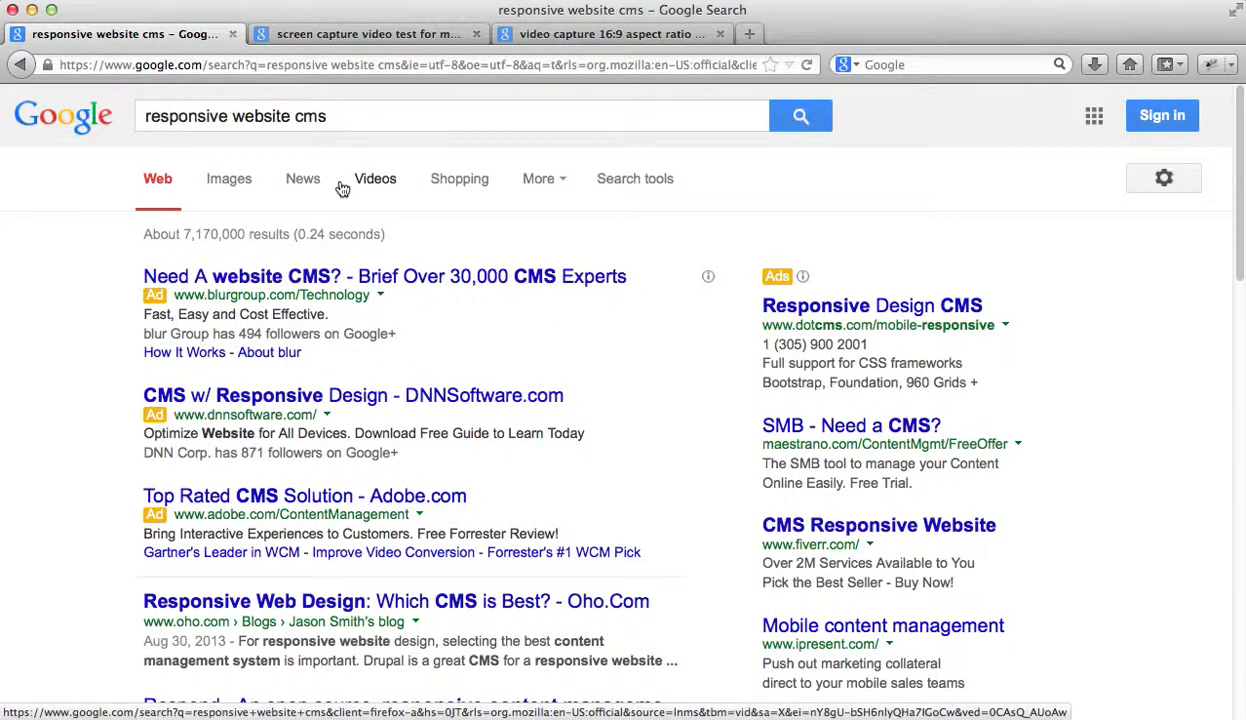
# Select and deselect the 'responsive website cms' query and the results-count text.
pyautogui.moveTo(340, 116); pyautogui.dragTo(120, 116)
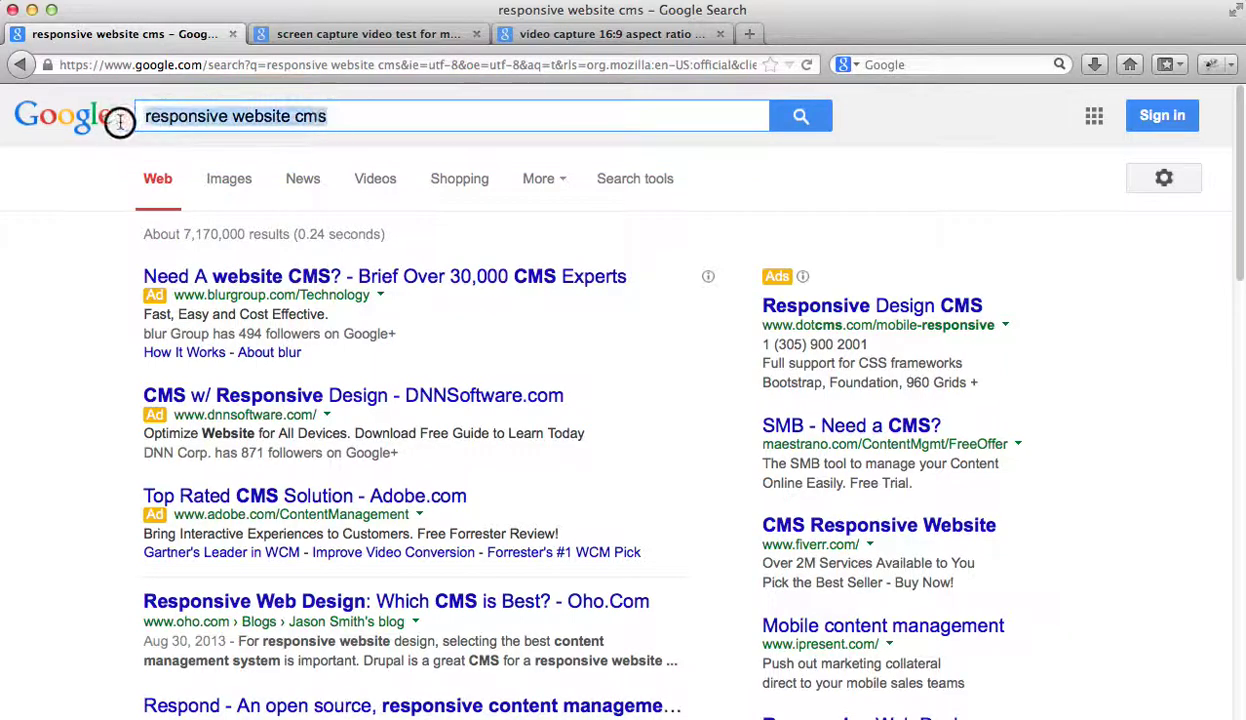
pyautogui.click(1133, 301)
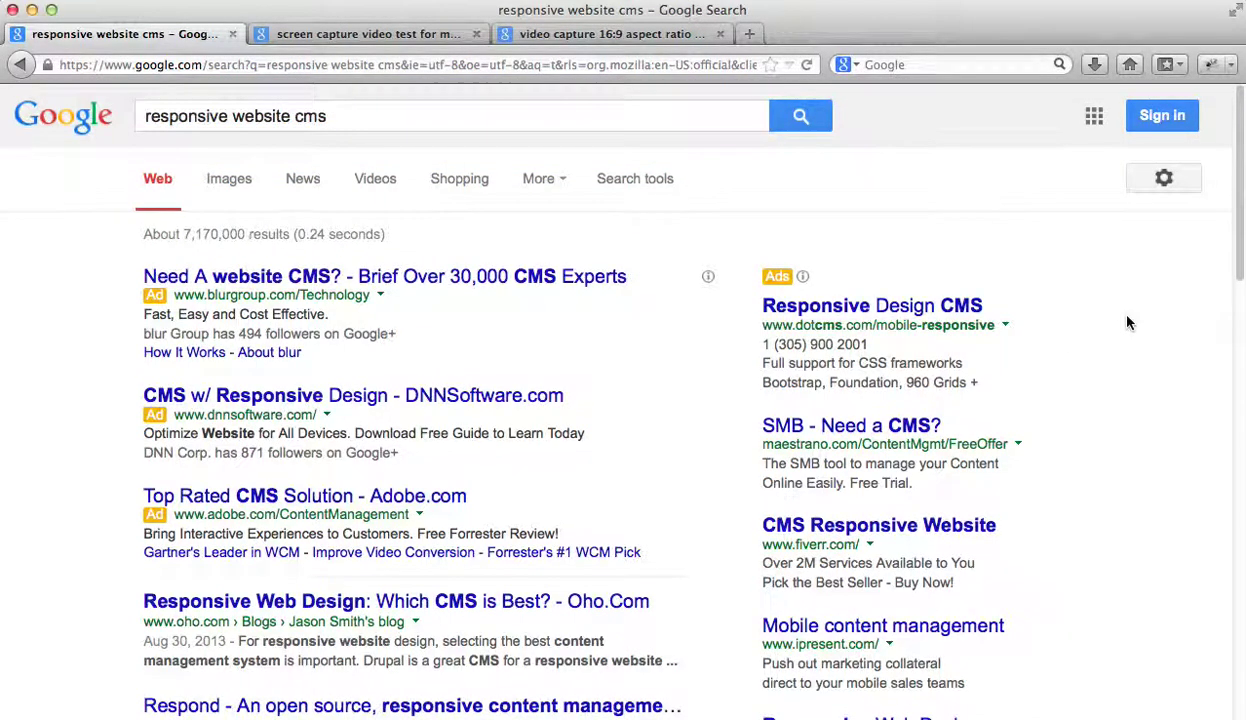
pyautogui.scroll(-3, 1093, 306)
pyautogui.scroll(-3, 1125, 322)
pyautogui.scroll(6, 1120, 340)
pyautogui.moveTo(145, 234); pyautogui.dragTo(305, 234)
pyautogui.click(423, 233)
pyautogui.scroll(-3, 1120, 360)
pyautogui.scroll(-3, 1120, 360)
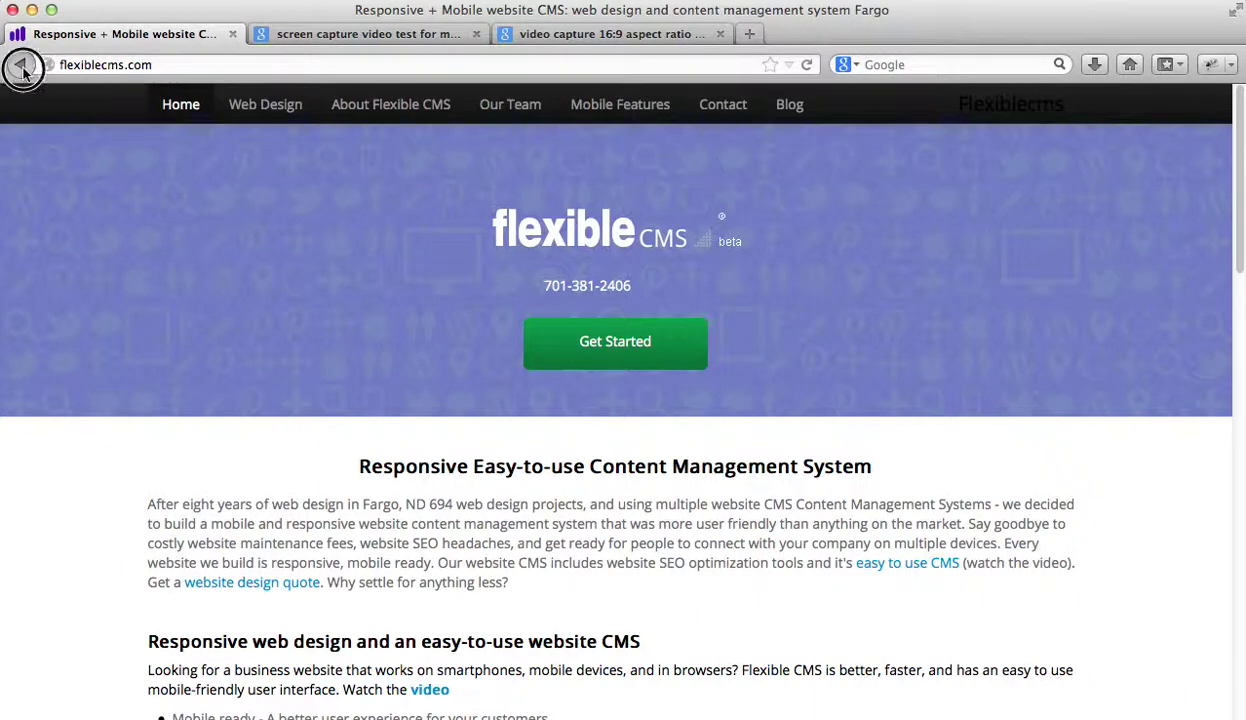
# Go back from the Flexible CMS homepage to the 'responsive website cms' results.
pyautogui.click(21, 64)
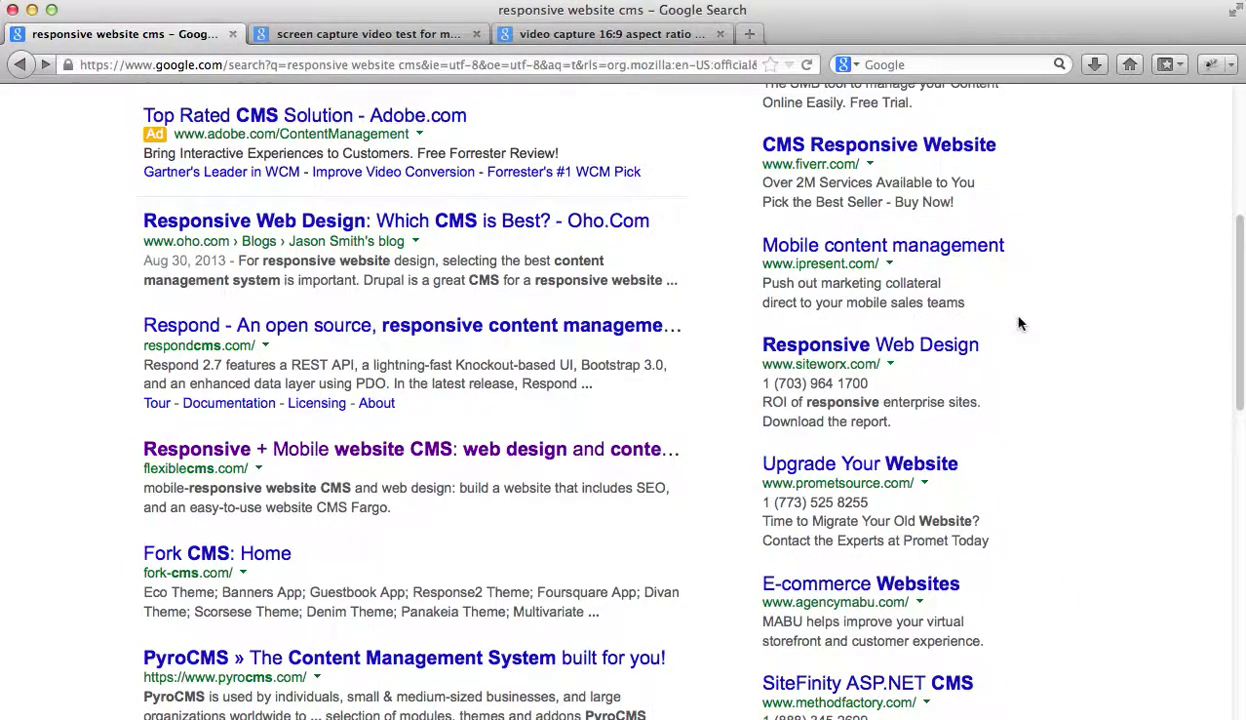
pyautogui.scroll(5, 1061, 375)
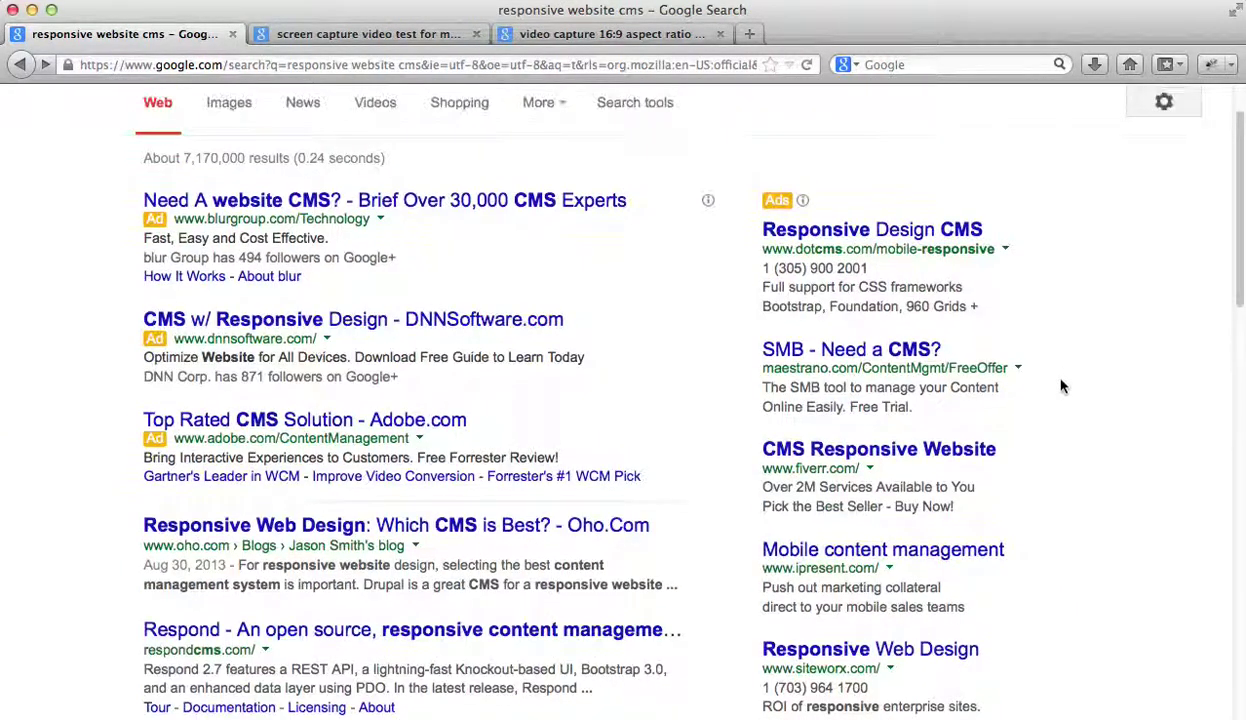
pyautogui.scroll(2, 1065, 378)
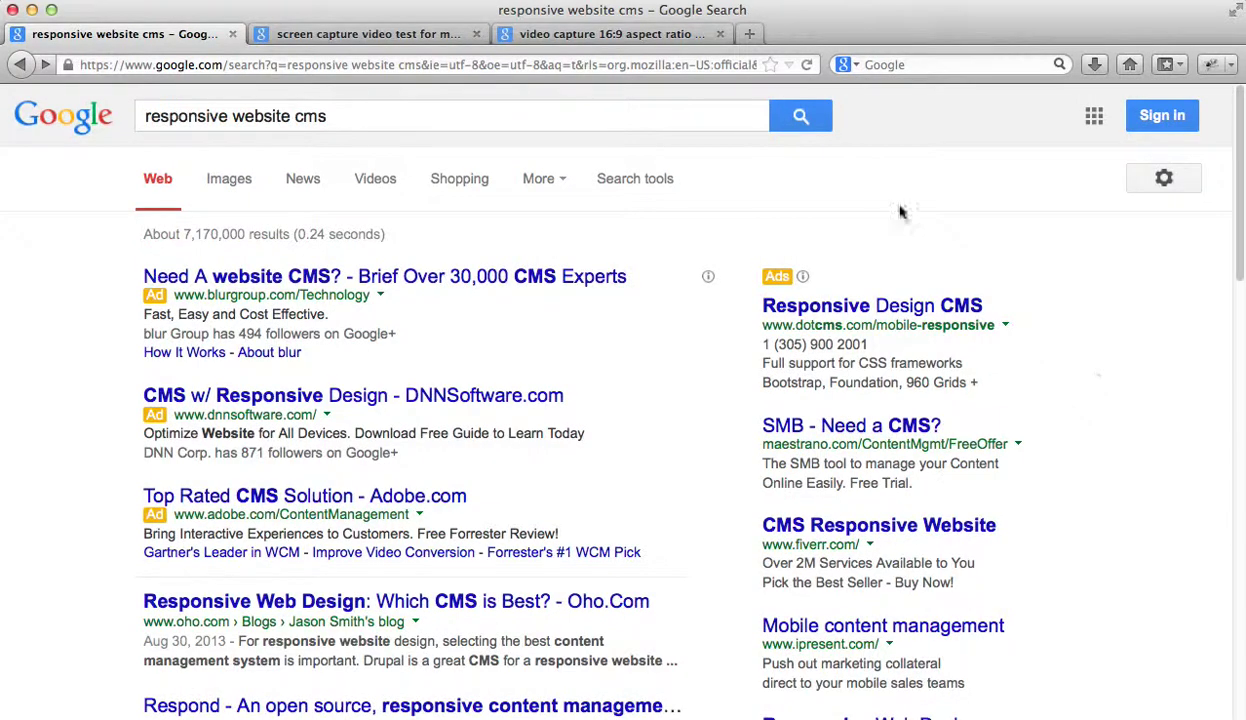
# Briefly view the 16:9 aspect-ratio results, then return to the 'responsive website cms' results.
pyautogui.click(551, 36)
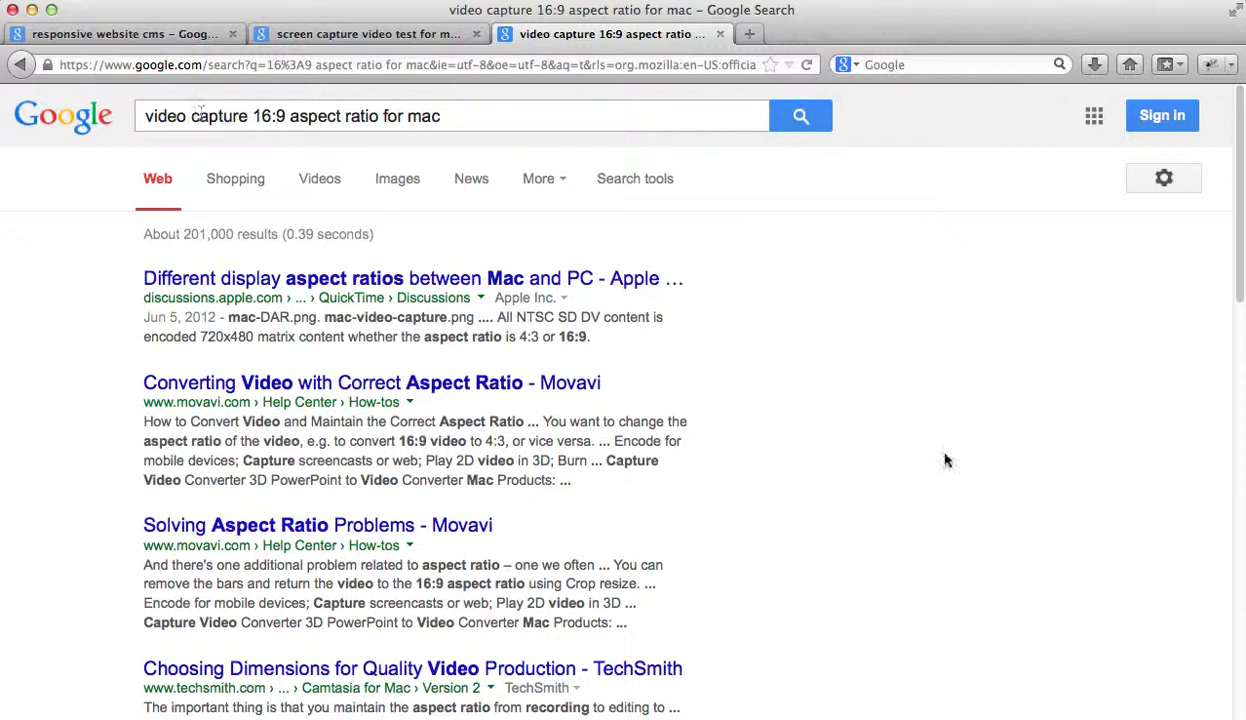
pyautogui.click(120, 33)
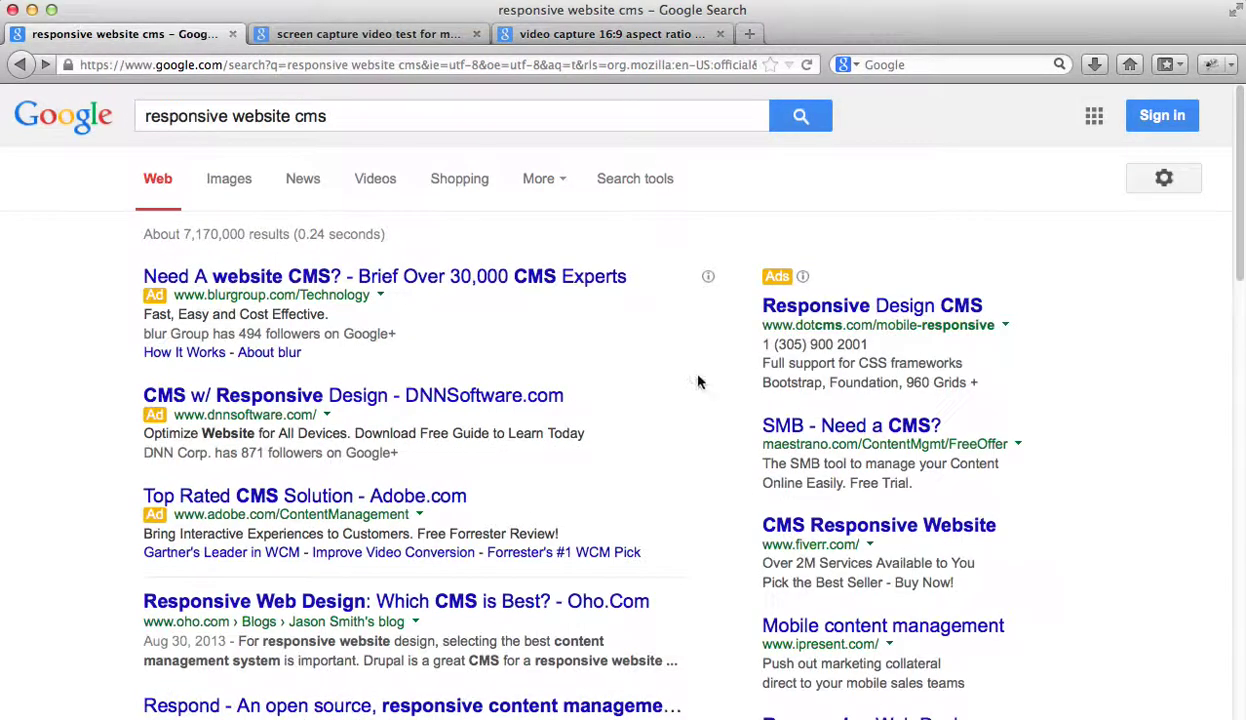
pyautogui.scroll(-5, 678, 363)
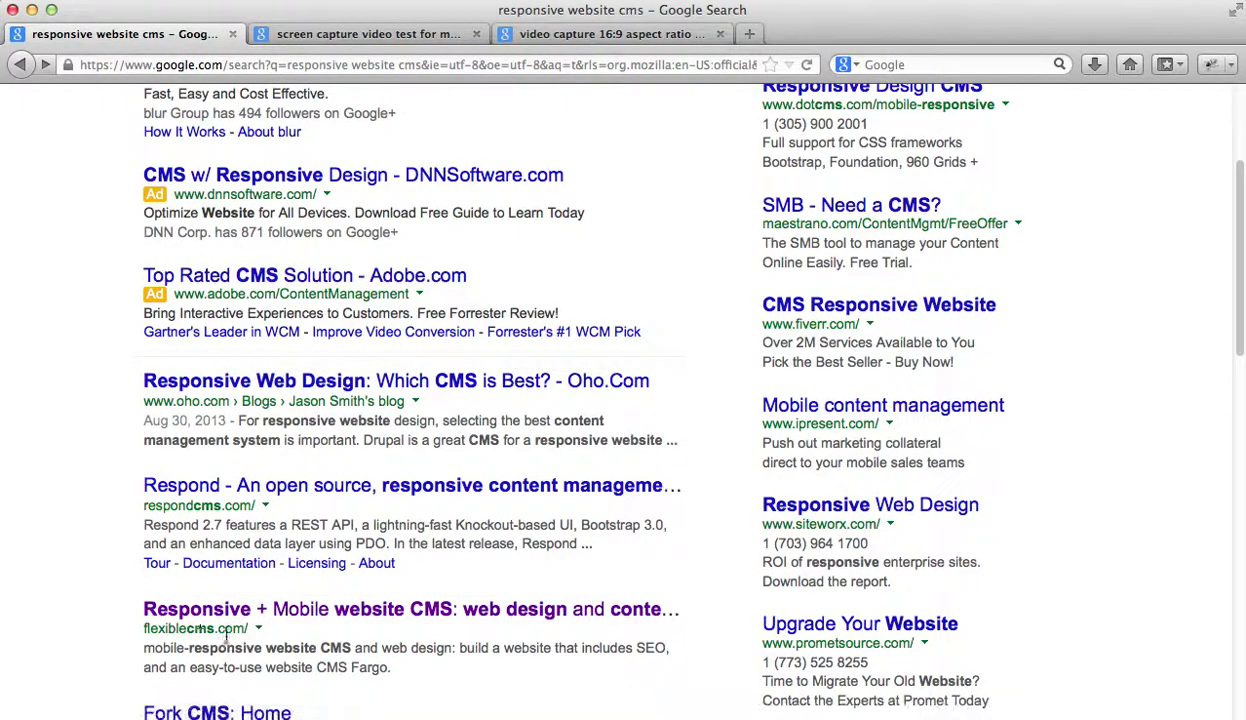
pyautogui.scroll(5, 1045, 460)
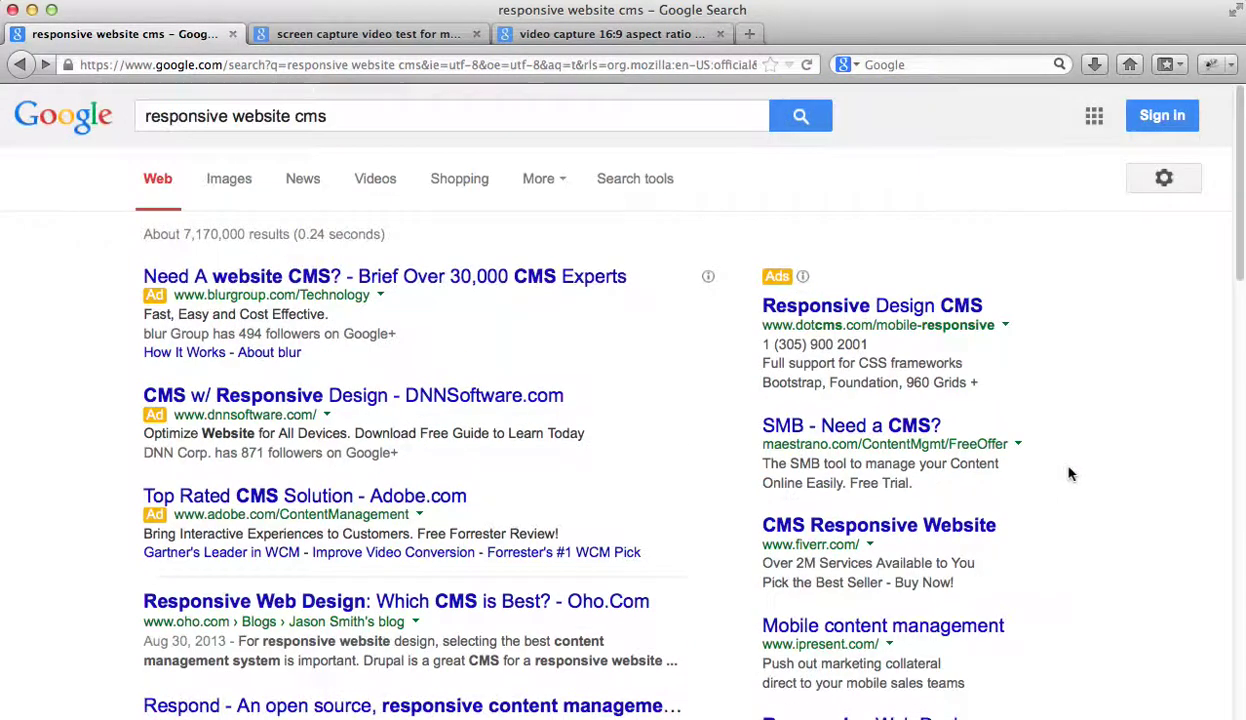